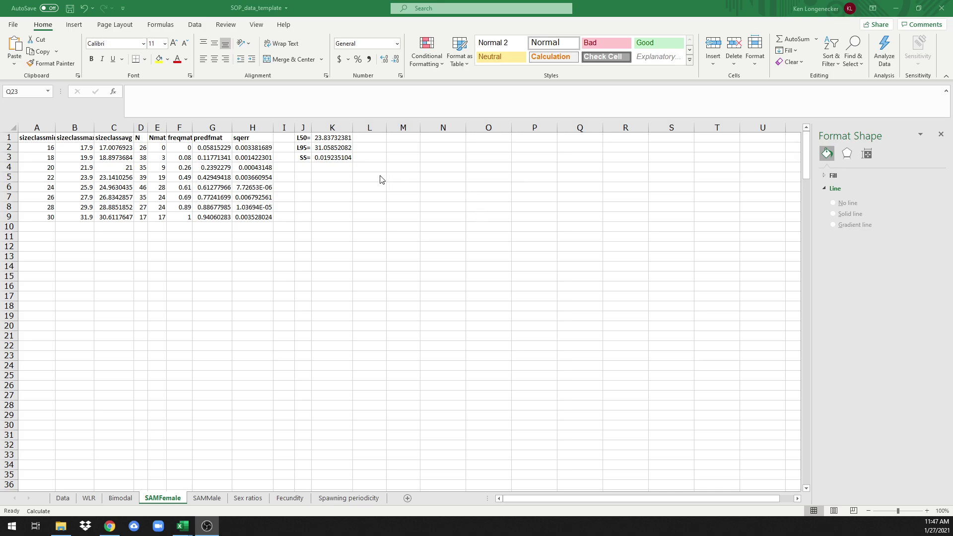
# Insert a scatter chart with smooth lines and markers plotting sizeclassavg (column C) against predfmat (column G).
pyautogui.click(113, 130)
pyautogui.click(112, 127)
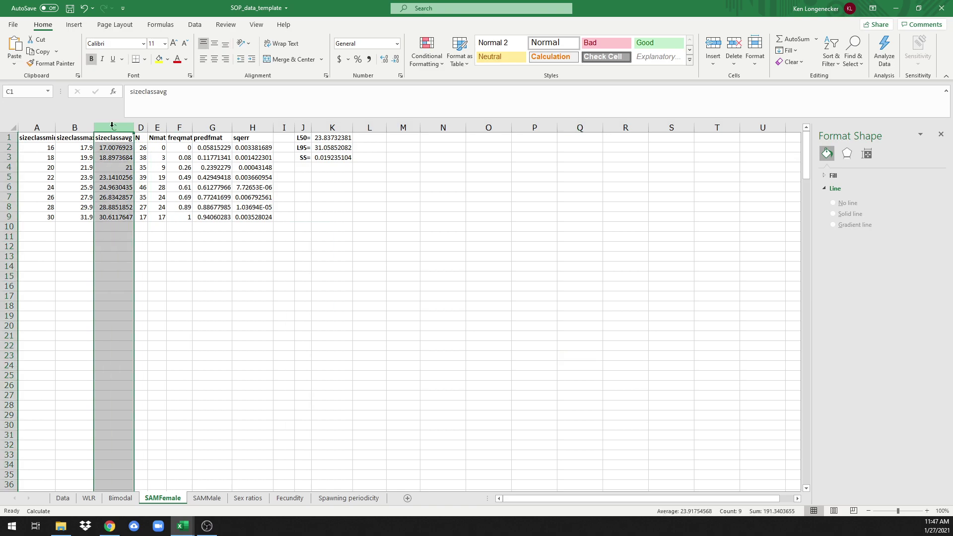
pyautogui.keyDown('ctrl'); pyautogui.click(212, 127); pyautogui.keyUp('ctrl')
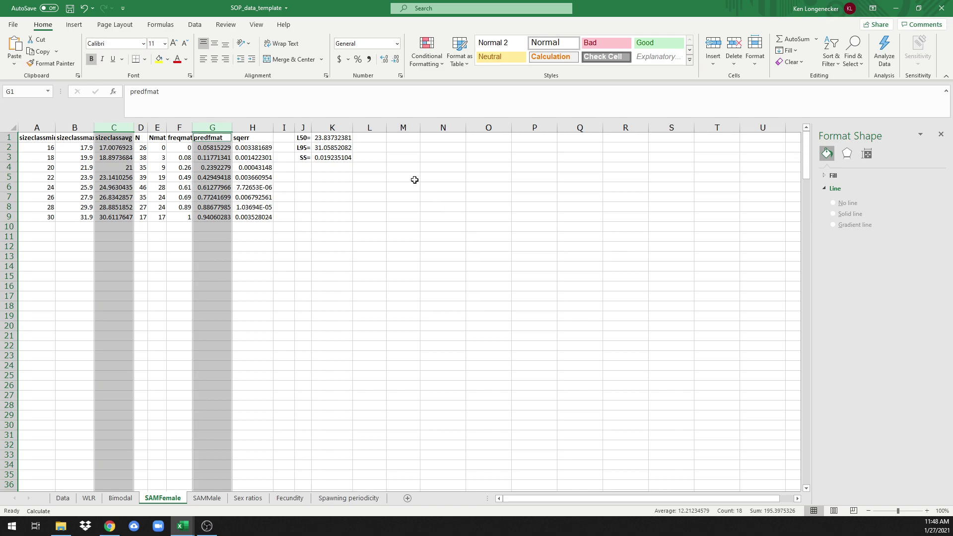
pyautogui.click(74, 24)
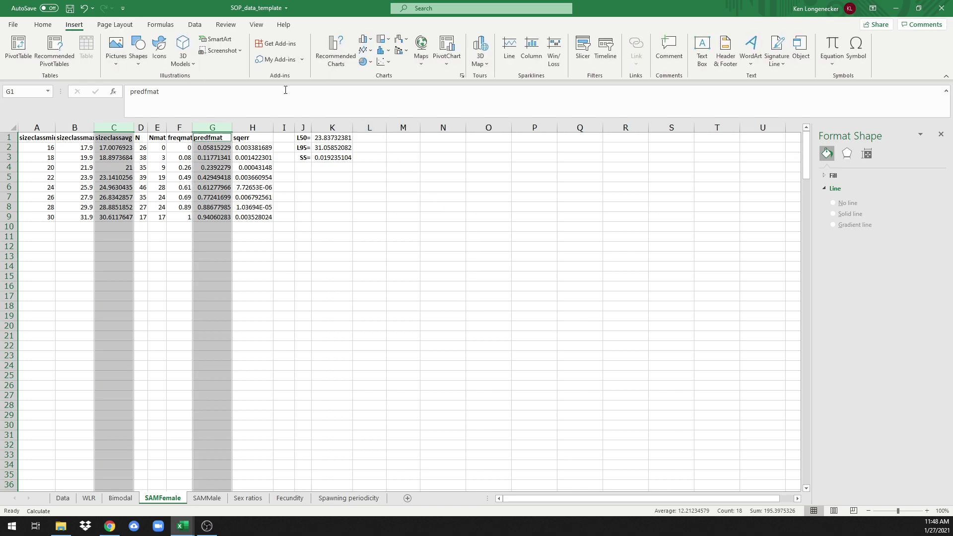
pyautogui.click(388, 63)
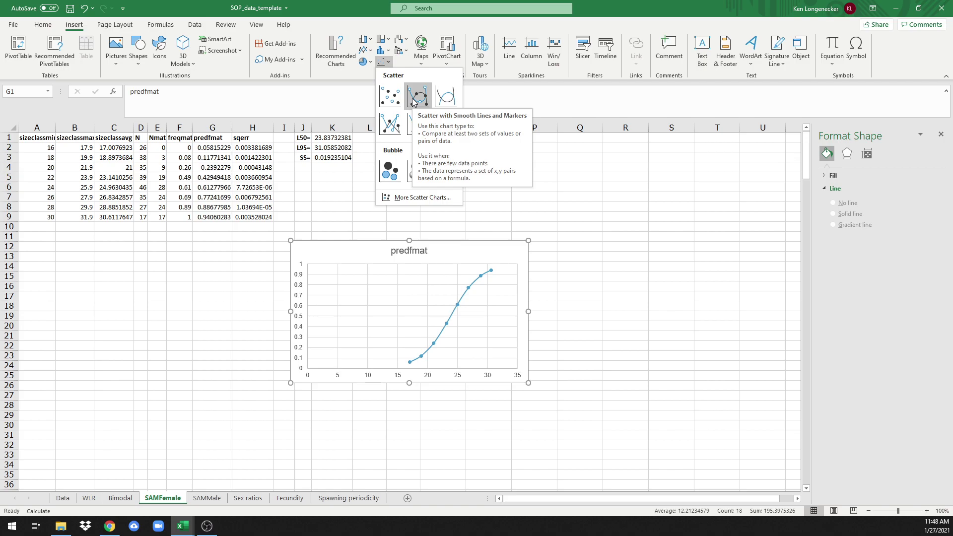
pyautogui.click(412, 98)
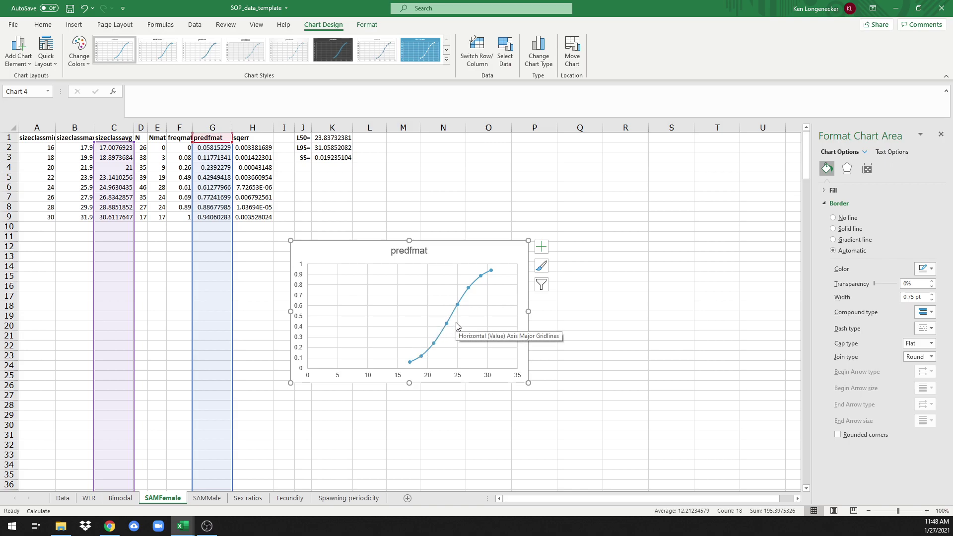
# Add a series named Observed with X values C2:C9 and Y values F2:F9.
pyautogui.rightClick(428, 312)
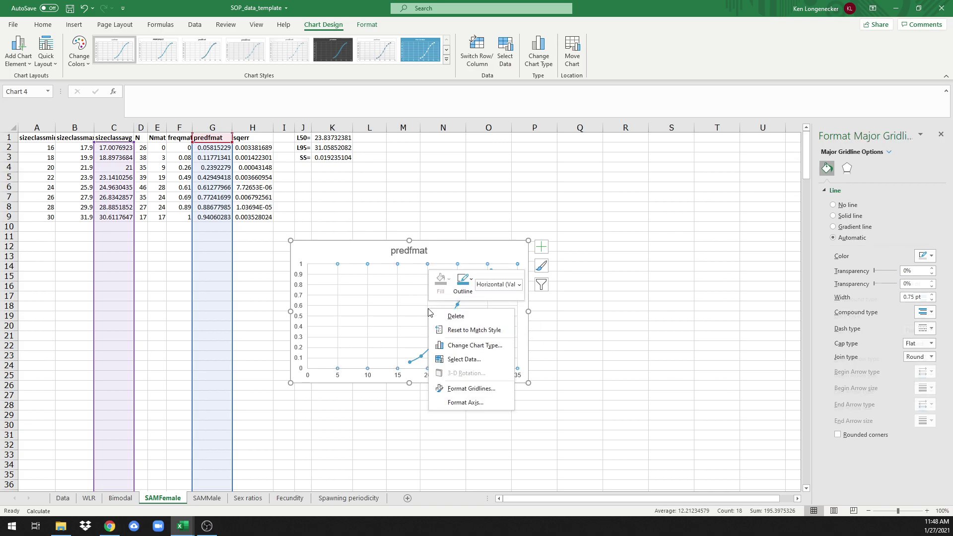
pyautogui.click(463, 358)
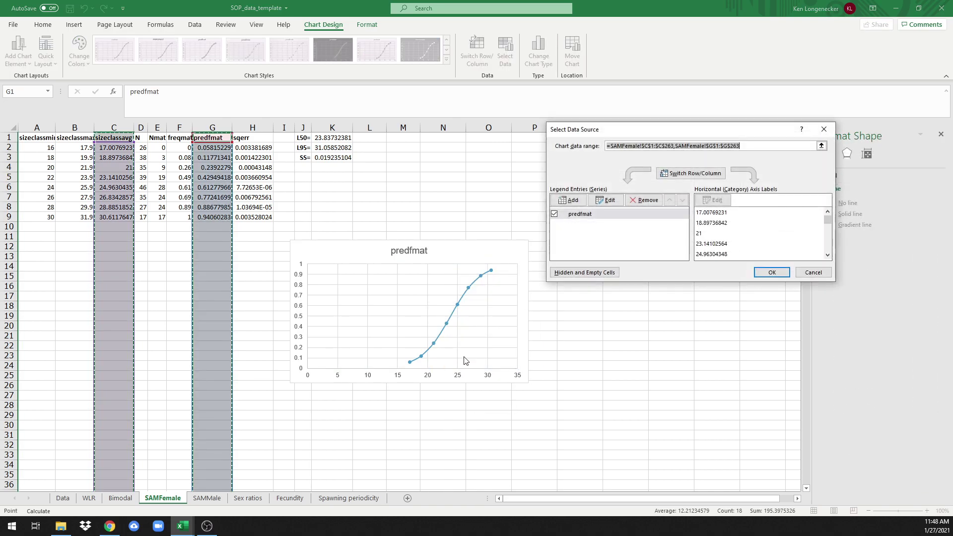
pyautogui.click(572, 201)
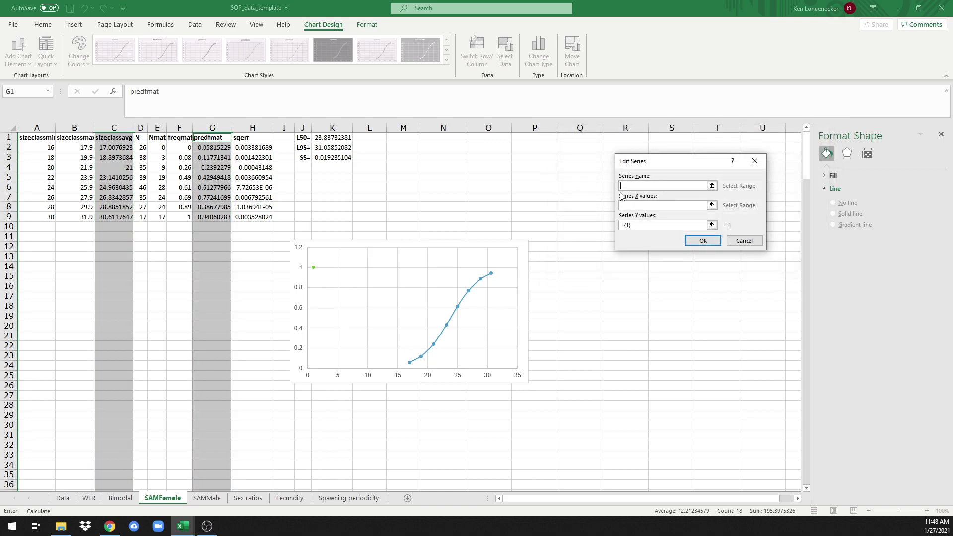
pyautogui.write('Observed')
pyautogui.click(627, 205)
pyautogui.moveTo(108, 146); pyautogui.dragTo(114, 217)
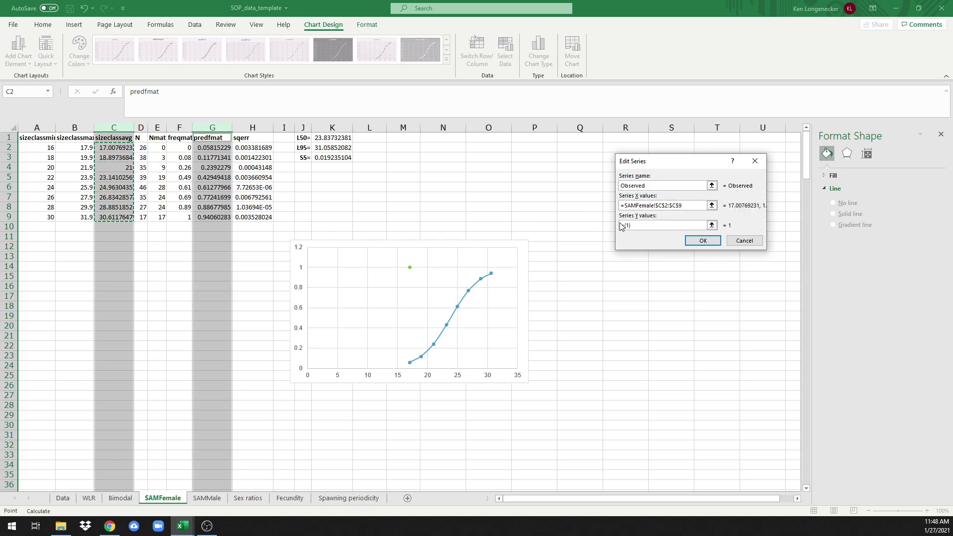
pyautogui.moveTo(633, 225); pyautogui.dragTo(617, 226)
pyautogui.press('BackSpace')
pyautogui.moveTo(180, 147); pyautogui.dragTo(184, 215)
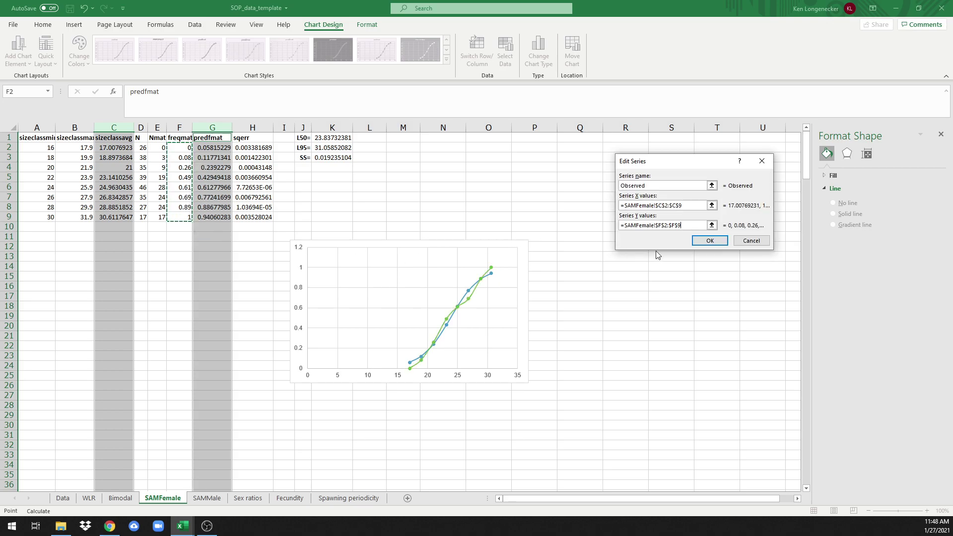
pyautogui.click(708, 242)
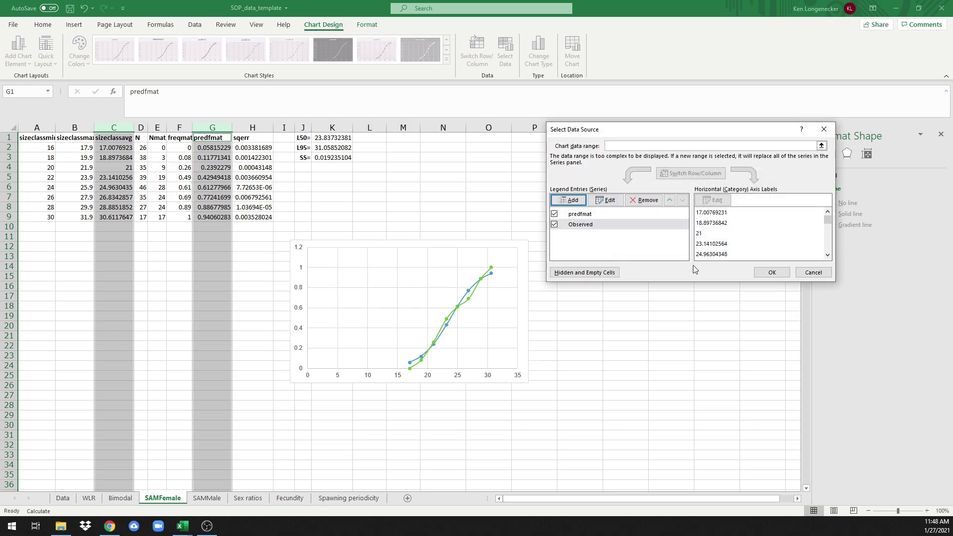
pyautogui.click(772, 272)
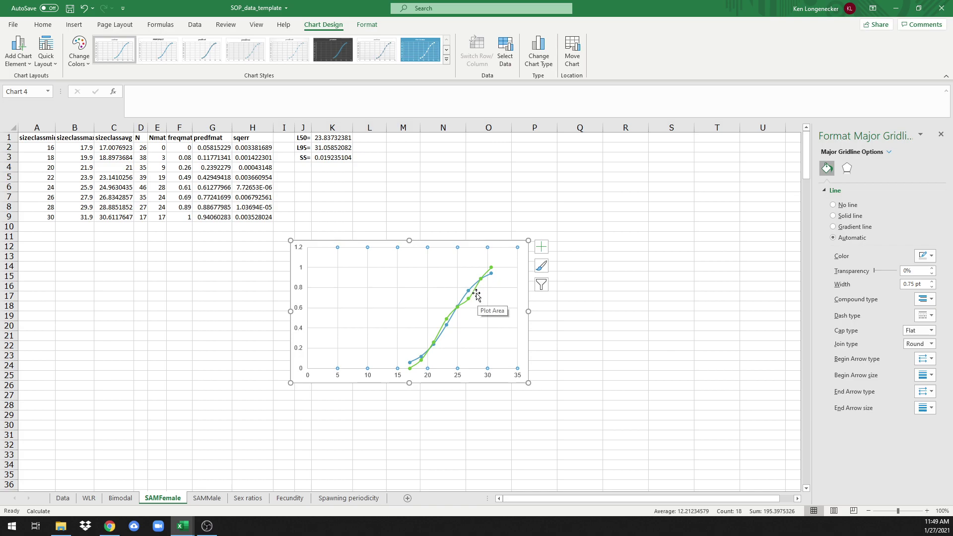
# Set the Observed series line to No line so it shows markers only.
pyautogui.moveTo(472, 295)
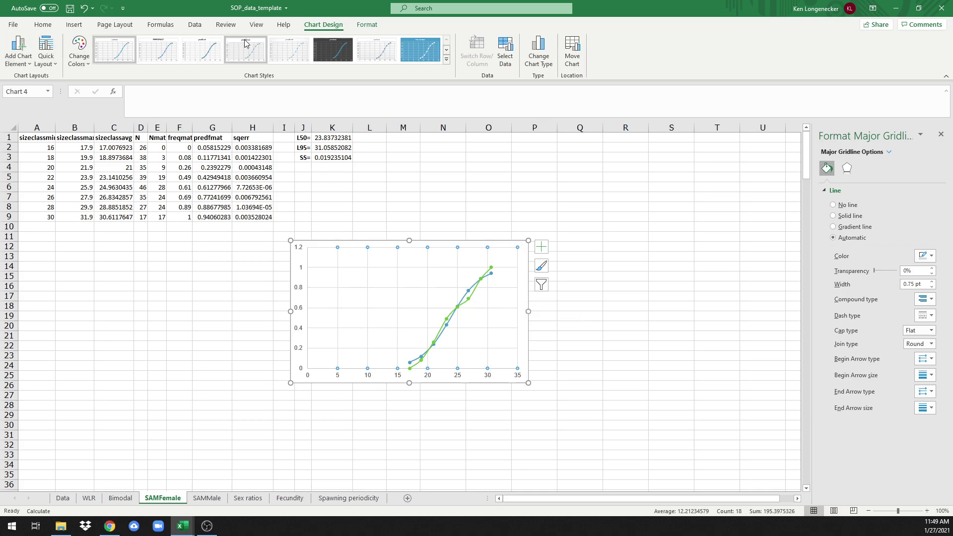
pyautogui.click(360, 26)
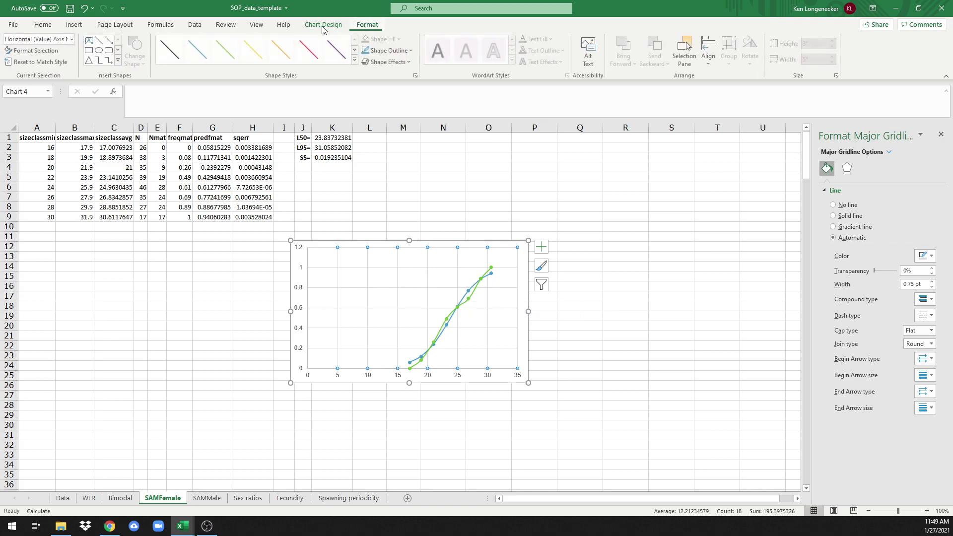
pyautogui.click(73, 39)
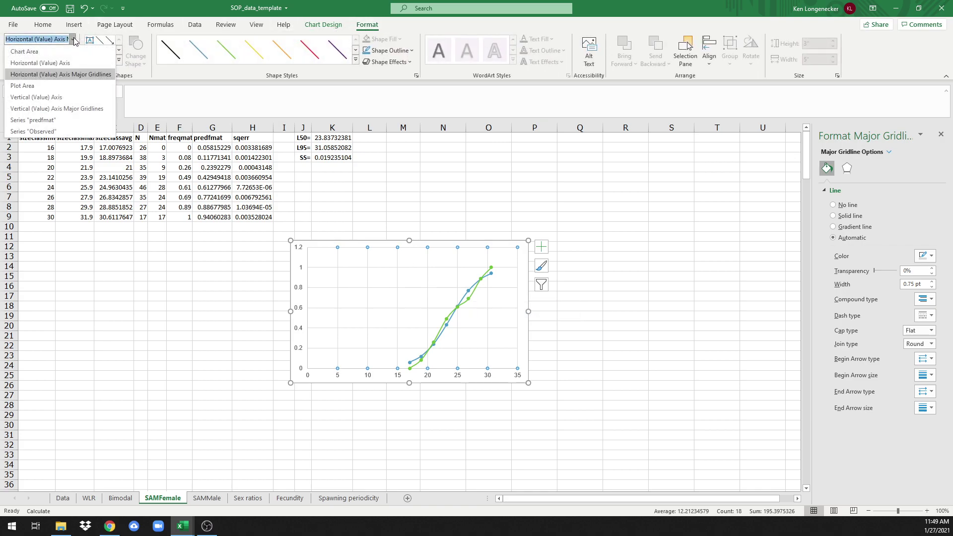
pyautogui.click(39, 132)
pyautogui.click(833, 219)
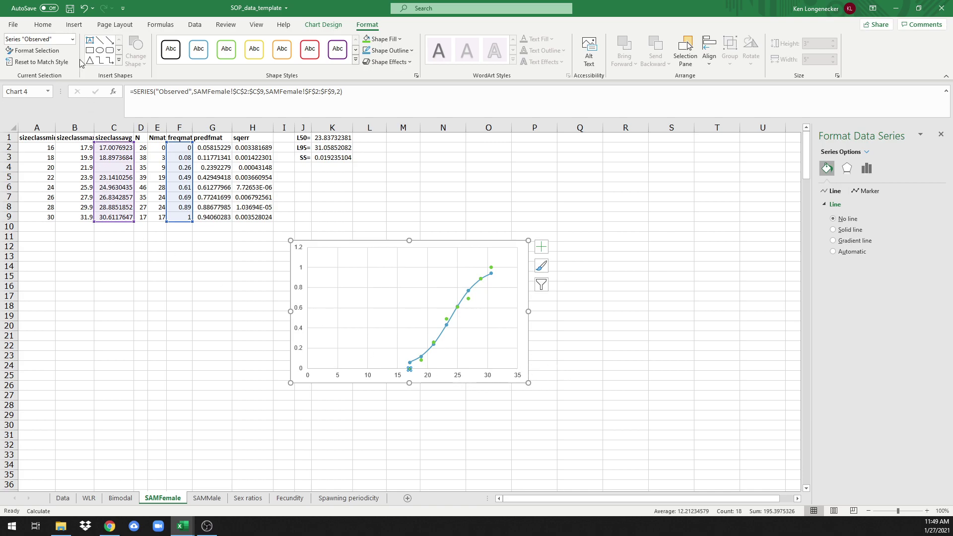
# Add primary horizontal and vertical axis titles to the chart.
pyautogui.click(323, 25)
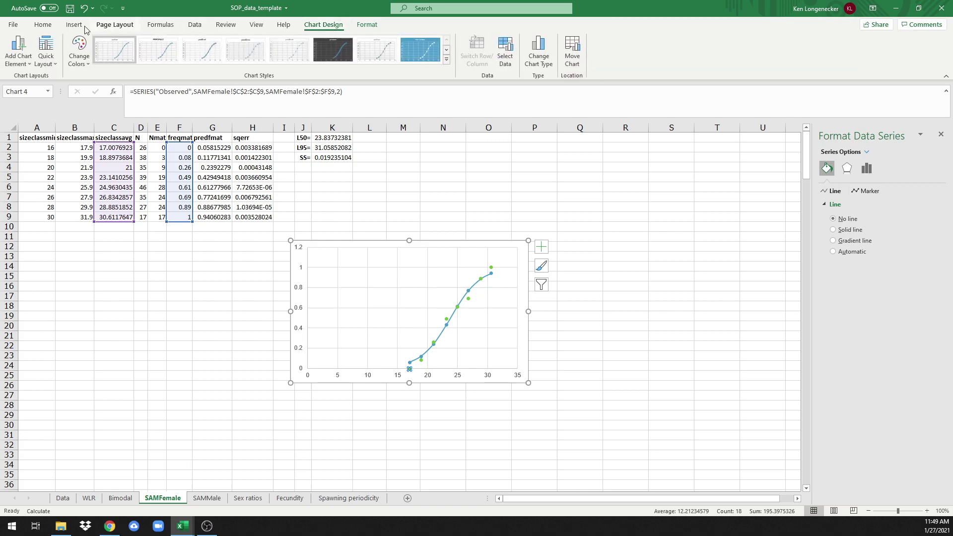
pyautogui.click(20, 59)
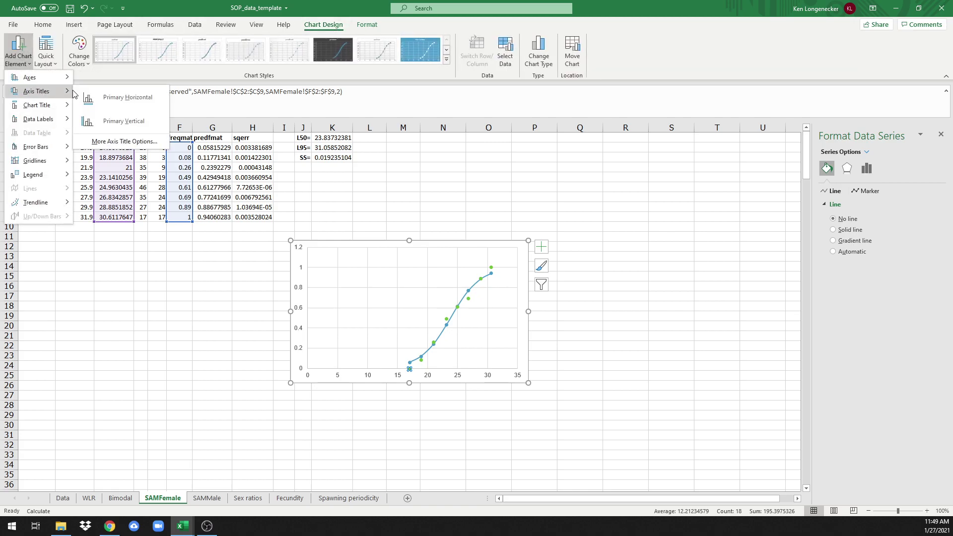
pyautogui.click(110, 95)
pyautogui.click(20, 58)
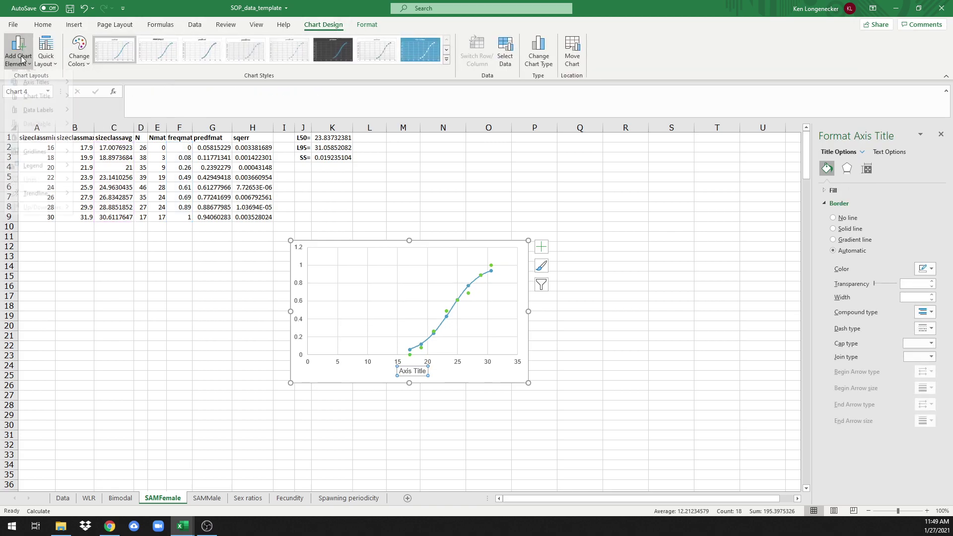
pyautogui.moveTo(39, 94)
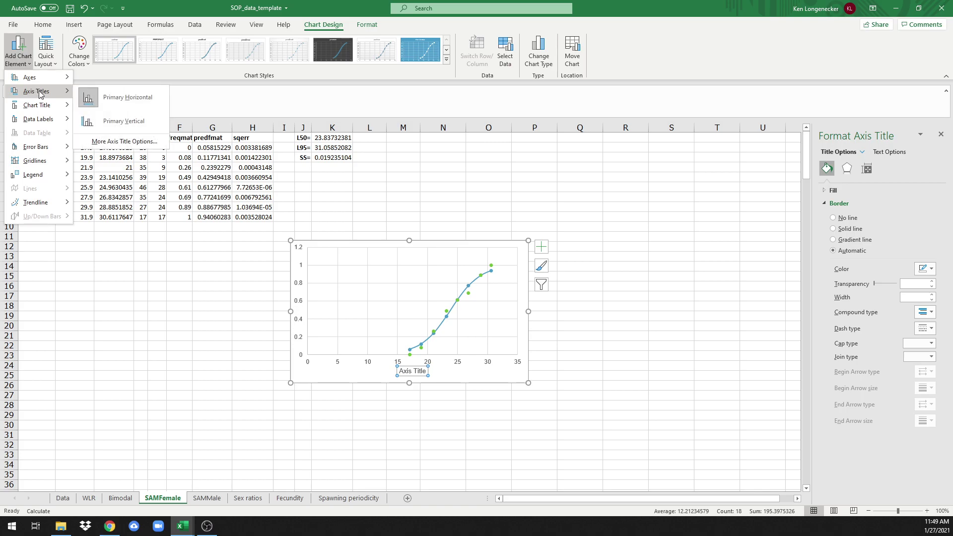
pyautogui.click(106, 122)
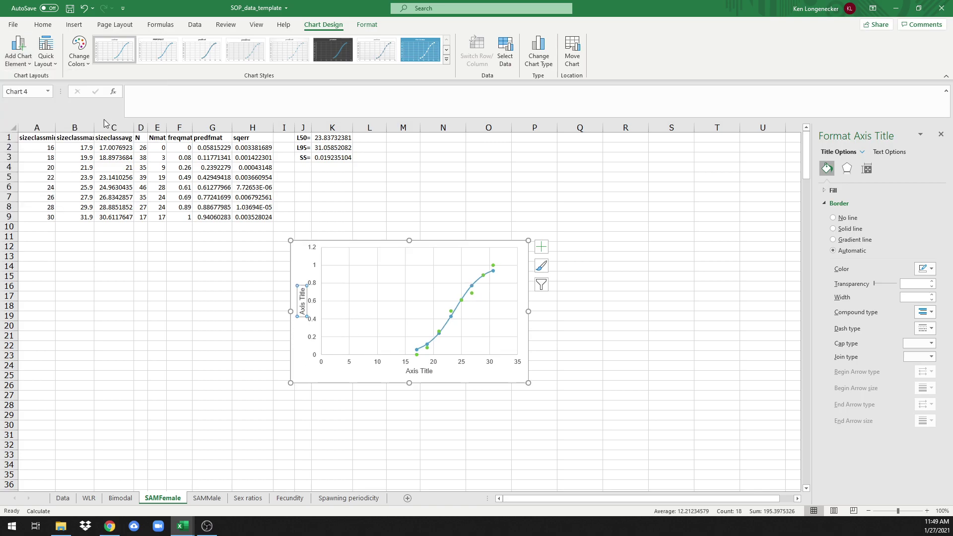
# Title the horizontal axis 'Length [cm]' and the vertical axis 'Proportion mature'.
pyautogui.click(416, 373)
pyautogui.moveTo(407, 372); pyautogui.dragTo(431, 374)
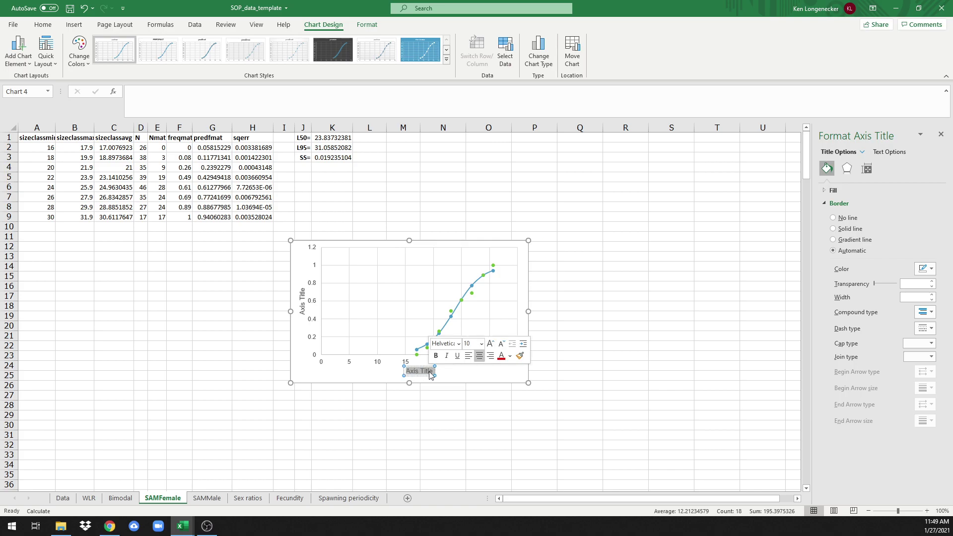
pyautogui.write('Length')
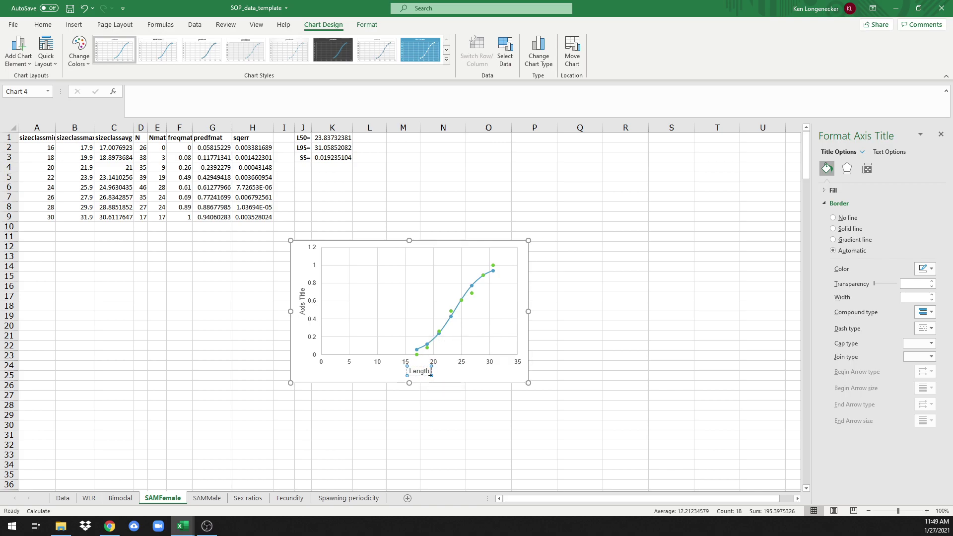
pyautogui.write(' [cm]')
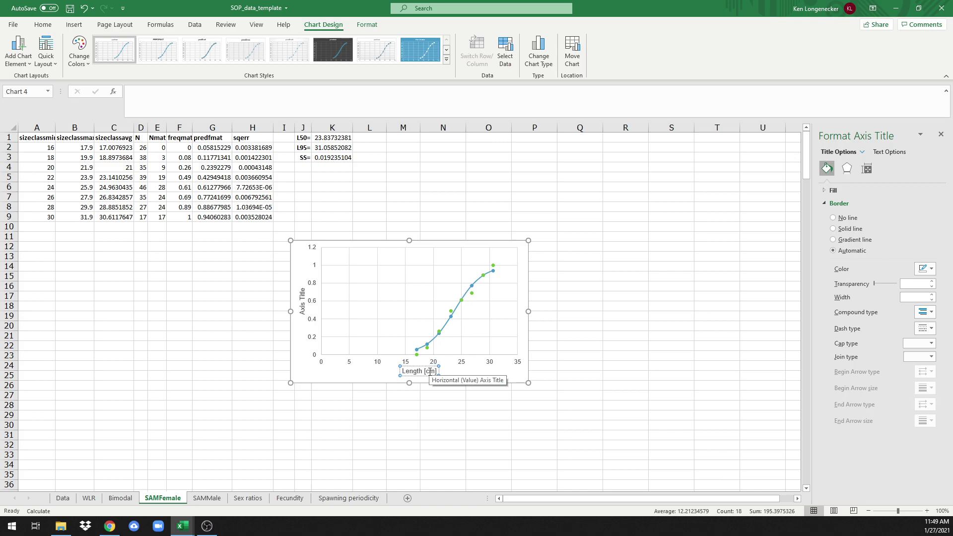
pyautogui.click(302, 301)
pyautogui.moveTo(303, 292); pyautogui.dragTo(304, 311)
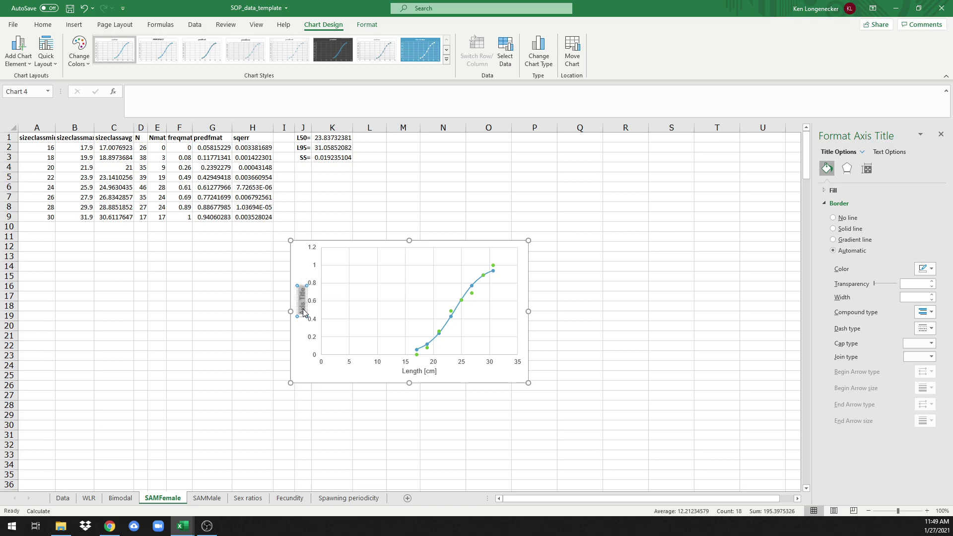
pyautogui.write('Prop')
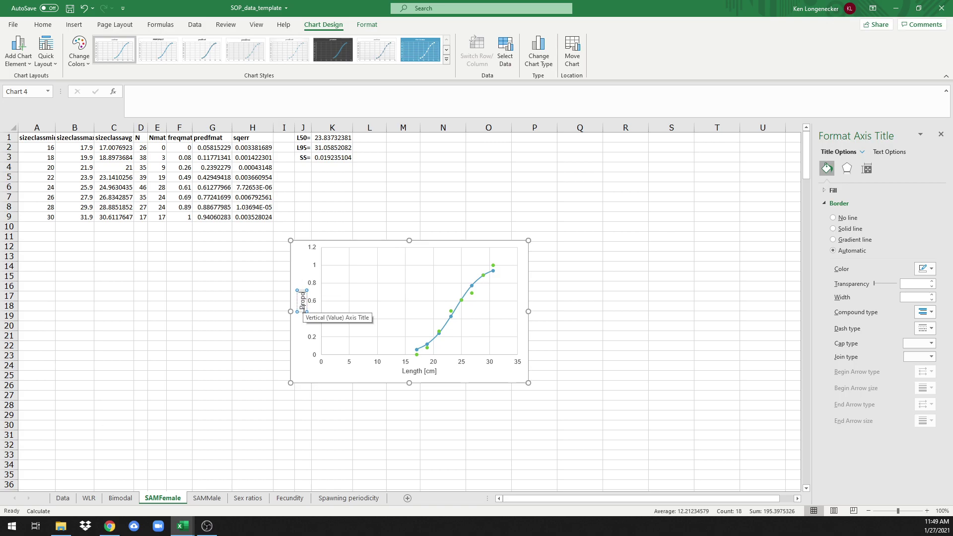
pyautogui.write('ortion mature')
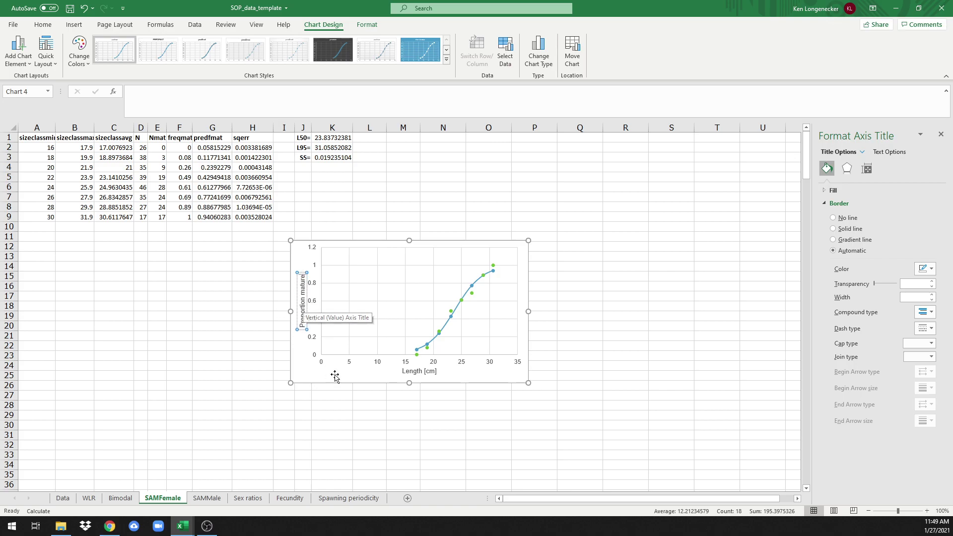
pyautogui.click(370, 379)
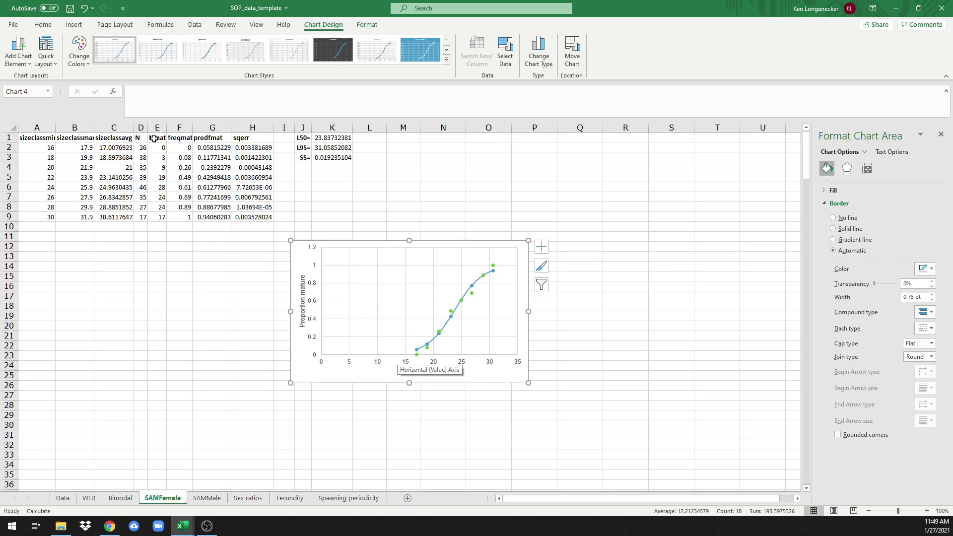
# Set the horizontal length axis minimum bound to 15.
pyautogui.click(362, 25)
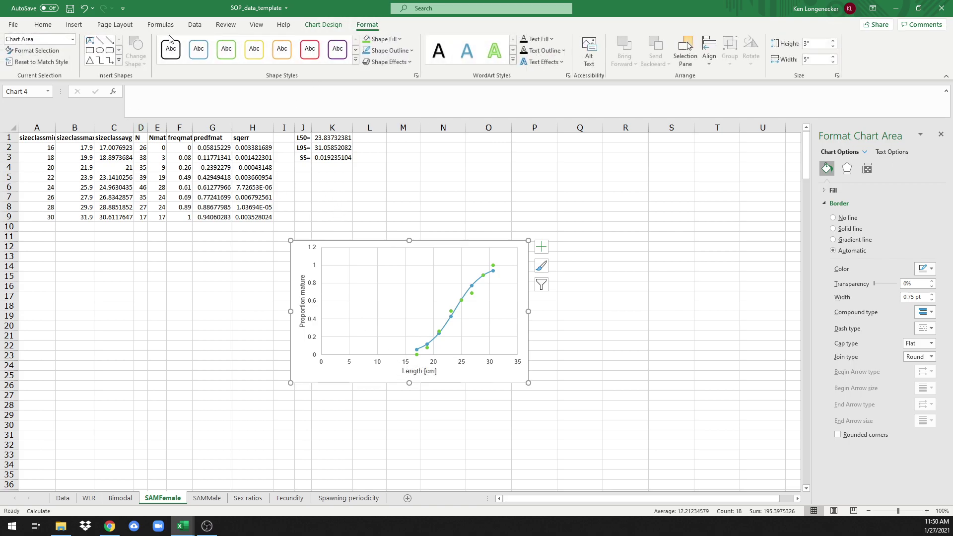
pyautogui.click(73, 40)
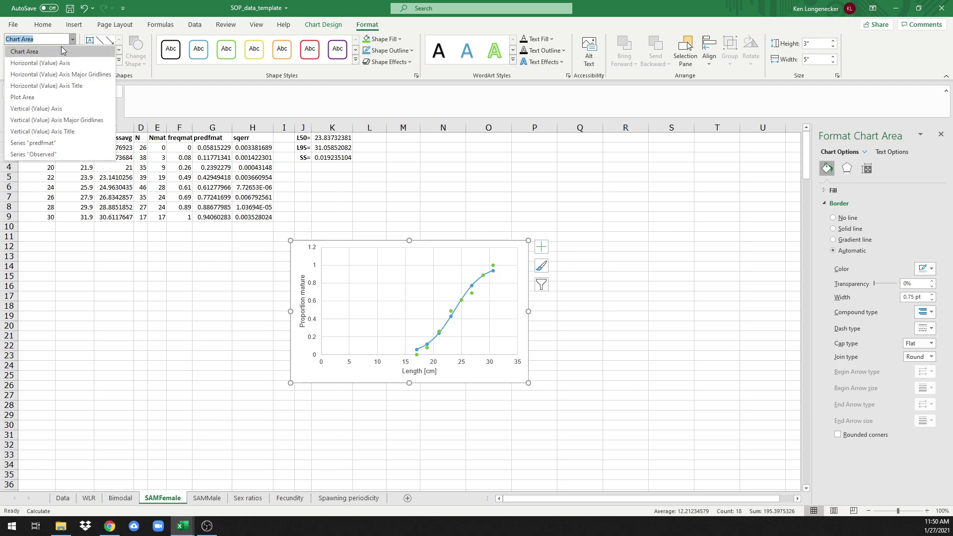
pyautogui.click(40, 62)
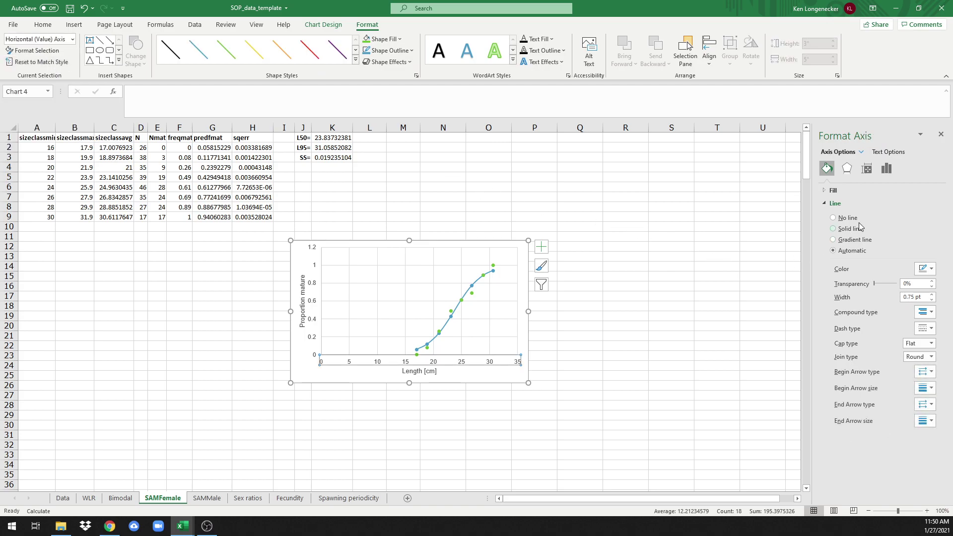
pyautogui.click(885, 169)
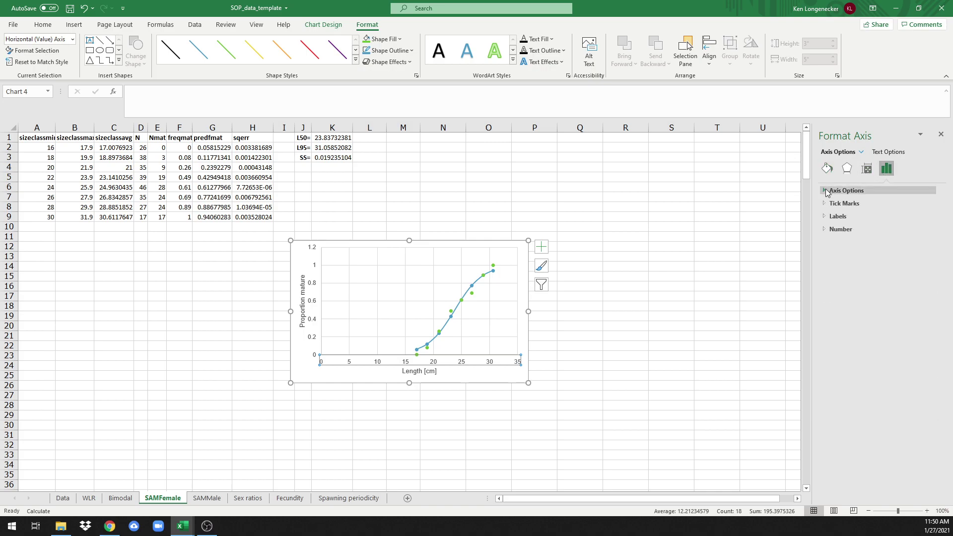
pyautogui.click(826, 192)
pyautogui.doubleClick(891, 213)
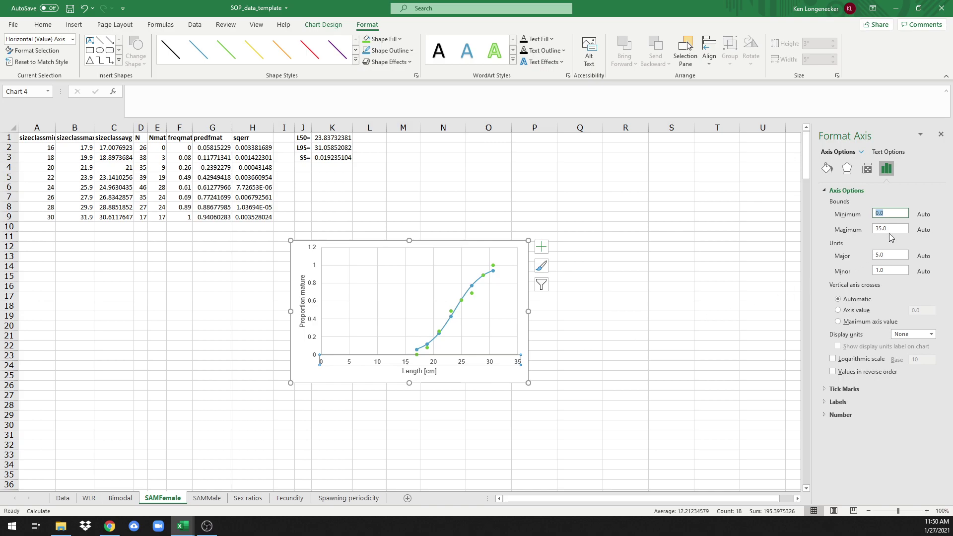
pyautogui.write('15')
# Set the length axis major unit to 1.0 and minor unit to 0.1.
pyautogui.click(888, 256)
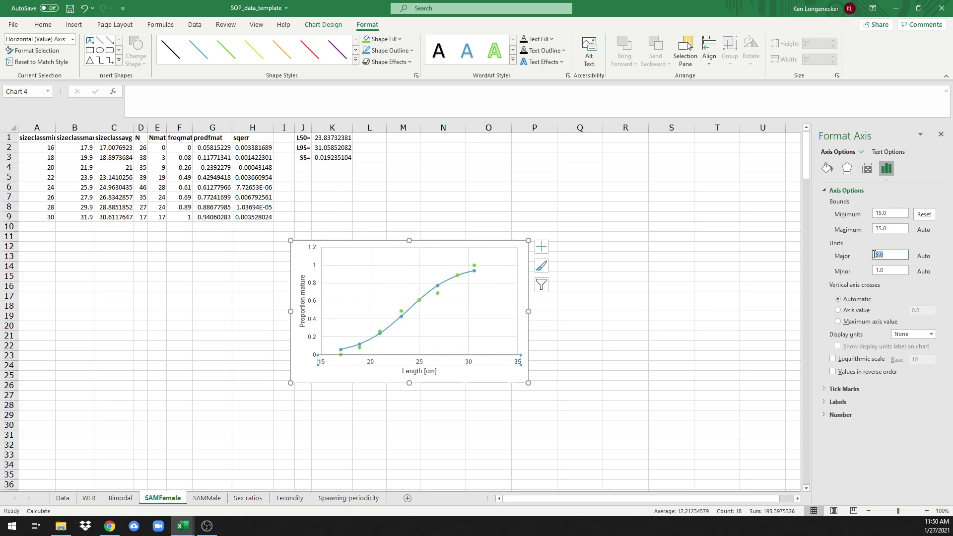
pyautogui.write('1.0')
pyautogui.click(897, 269)
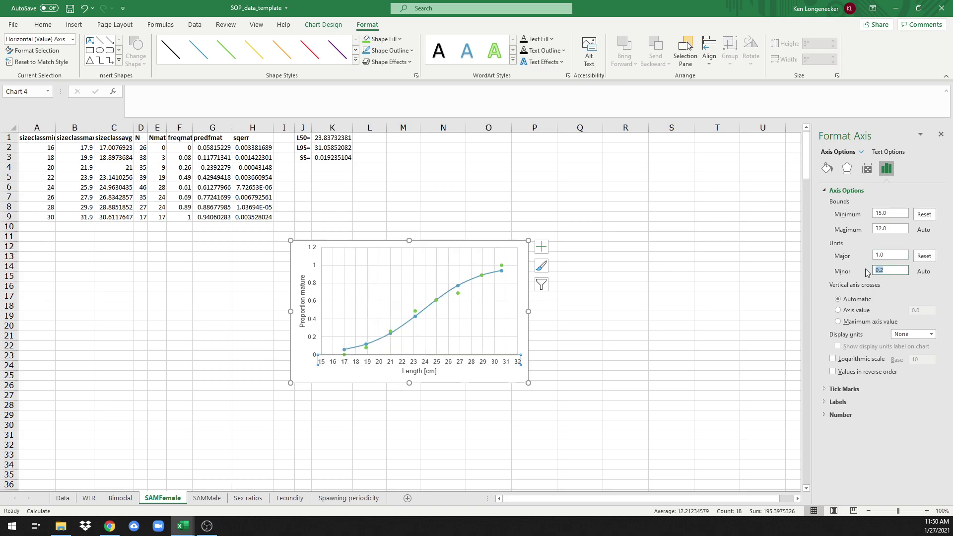
pyautogui.write('0')
pyautogui.press('Return')
# Set the length axis minor tick marks to Outside.
pyautogui.click(827, 392)
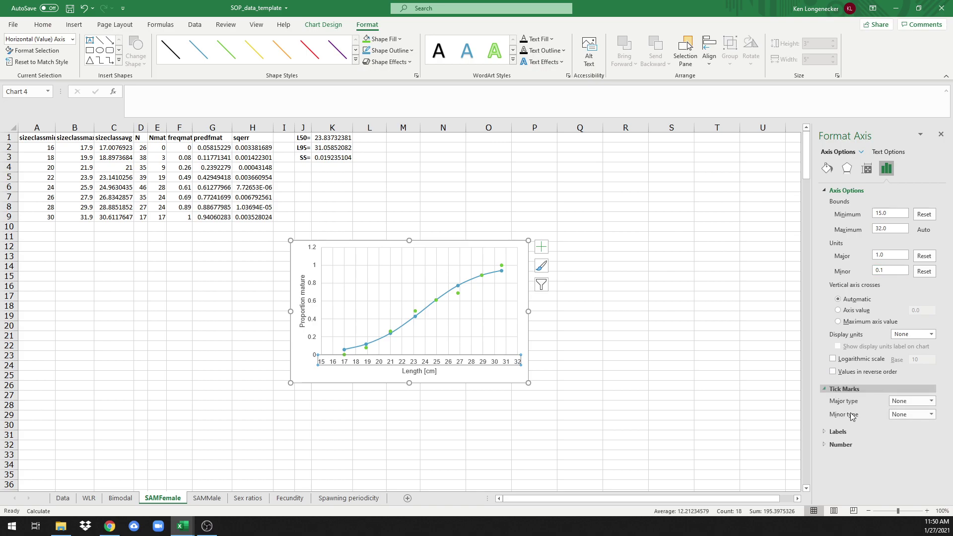
pyautogui.click(932, 415)
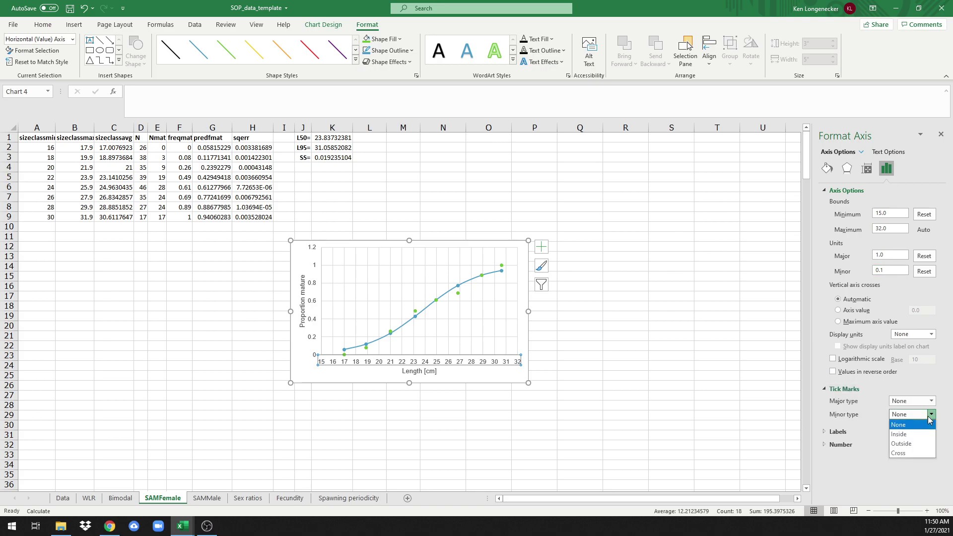
pyautogui.click(903, 441)
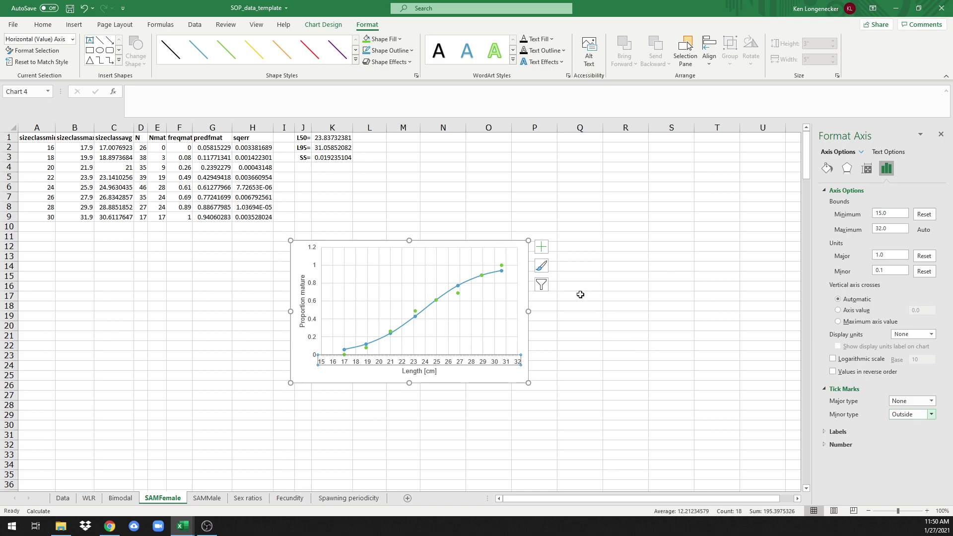
# Change the vertical proportion axis maximum from 1.2 to 1.0.
pyautogui.click(100, 43)
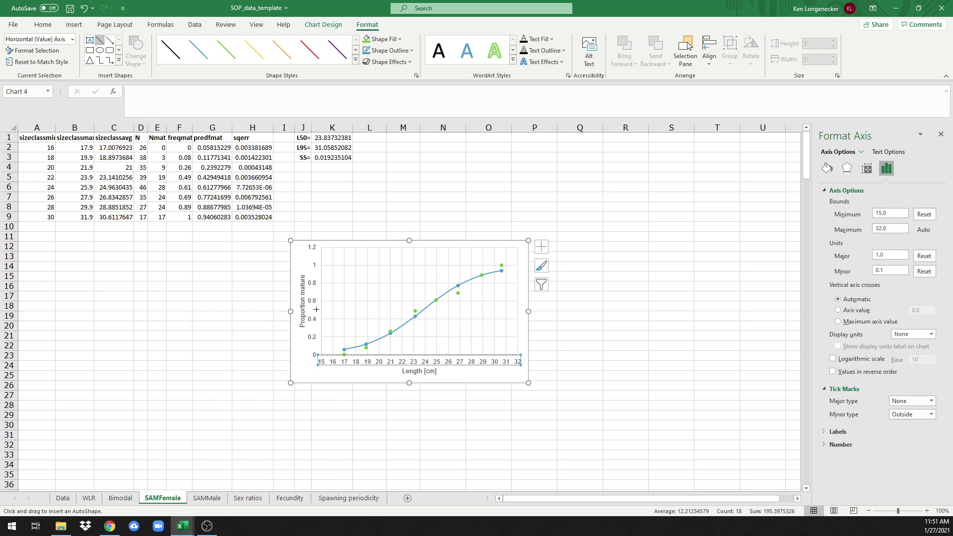
pyautogui.click(72, 39)
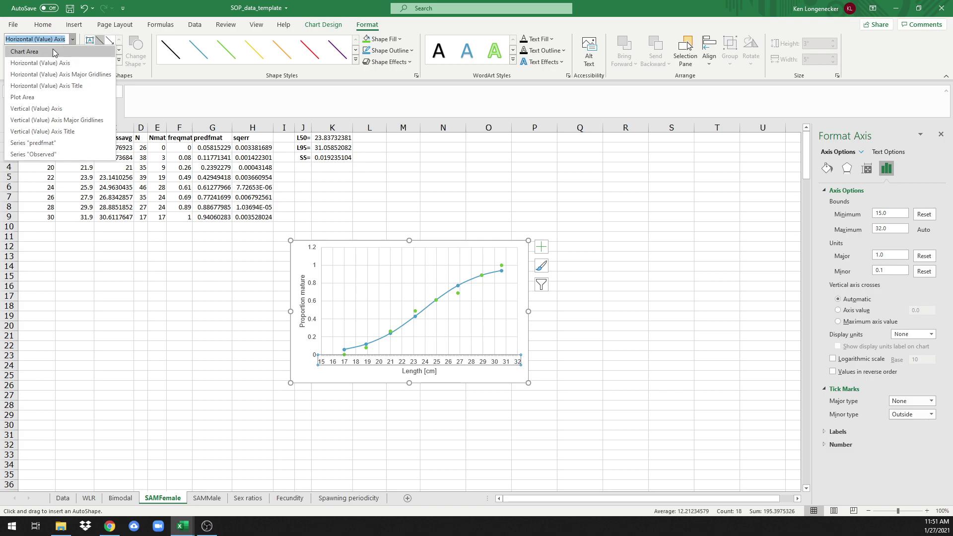
pyautogui.click(42, 109)
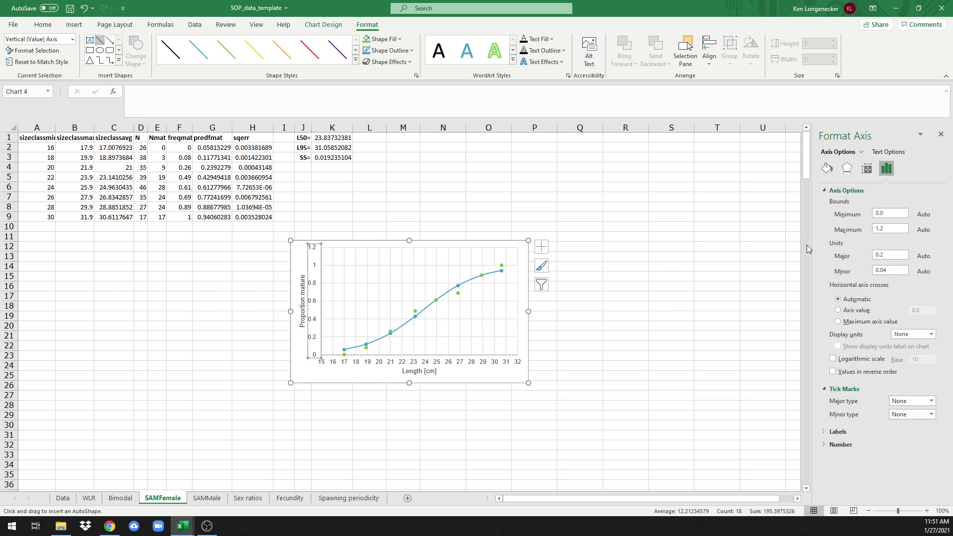
pyautogui.click(827, 193)
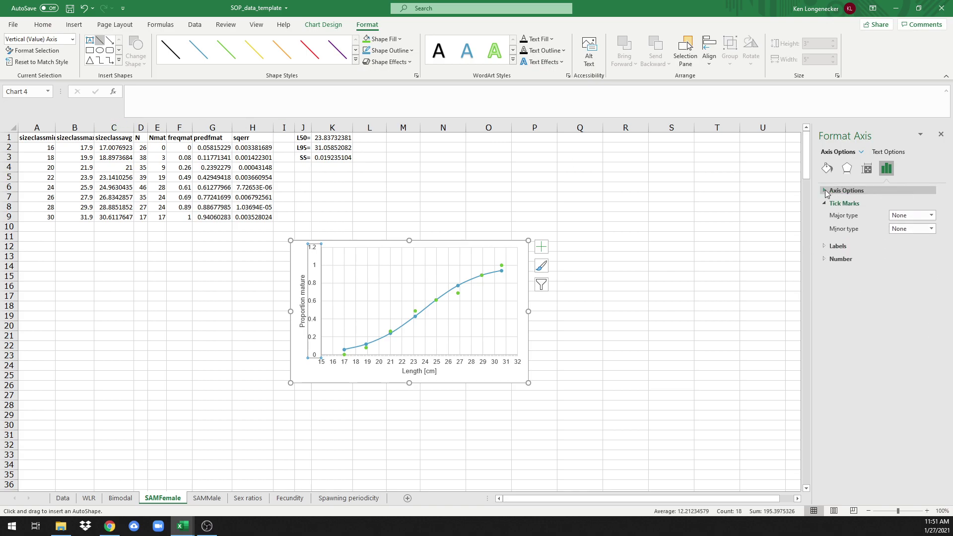
pyautogui.click(826, 191)
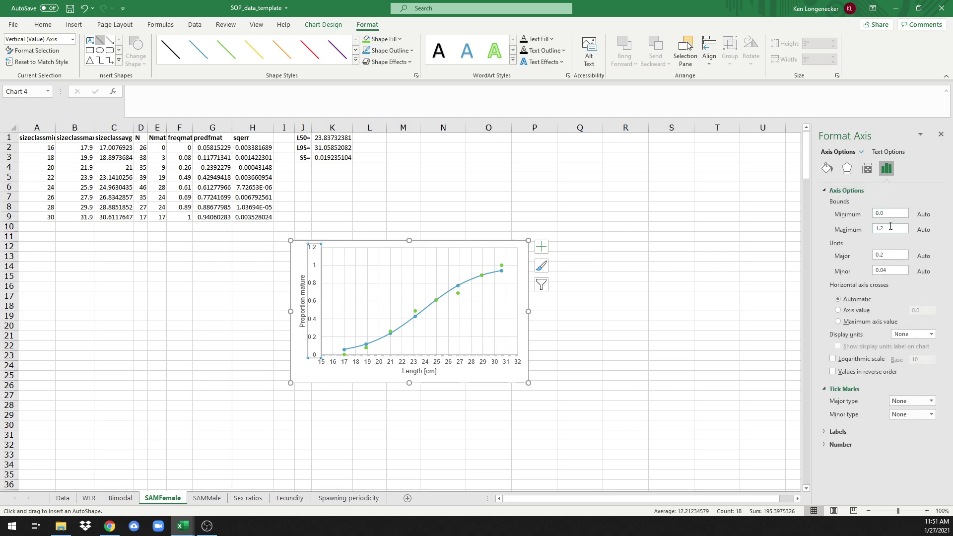
pyautogui.click(891, 227)
pyautogui.write('1.0')
pyautogui.press('Return')
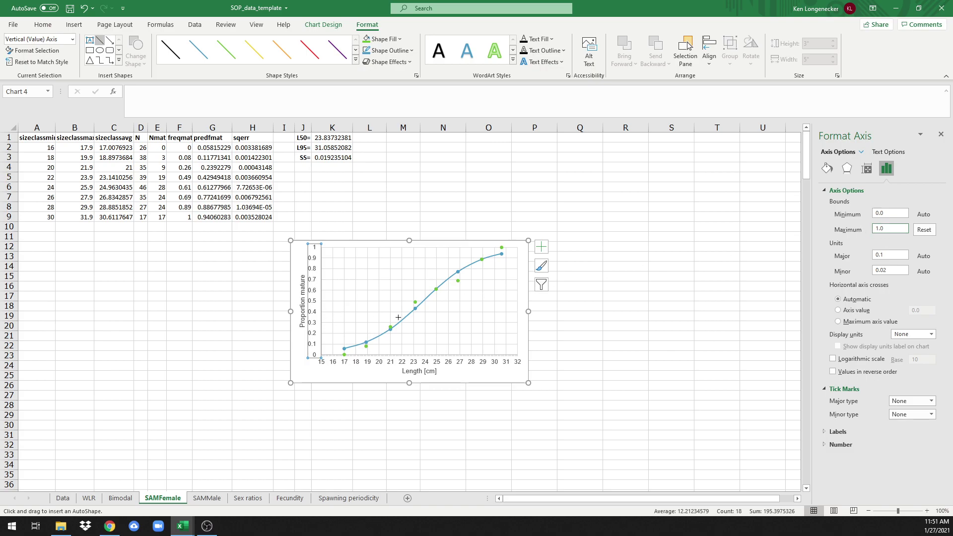
# Draw a vertical line from the maturity curve down to the length axis near 24 cm.
pyautogui.click(99, 41)
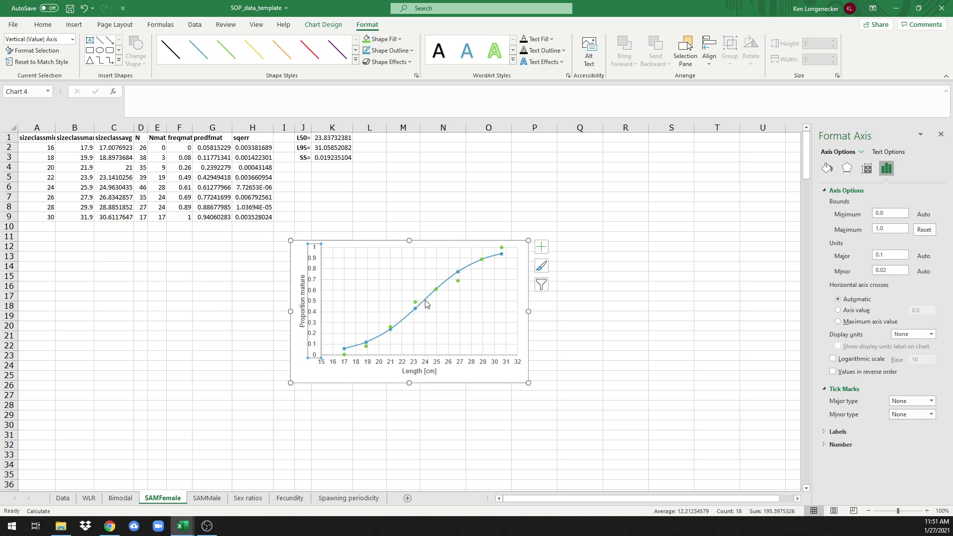
pyautogui.moveTo(426, 303)
pyautogui.click(100, 39)
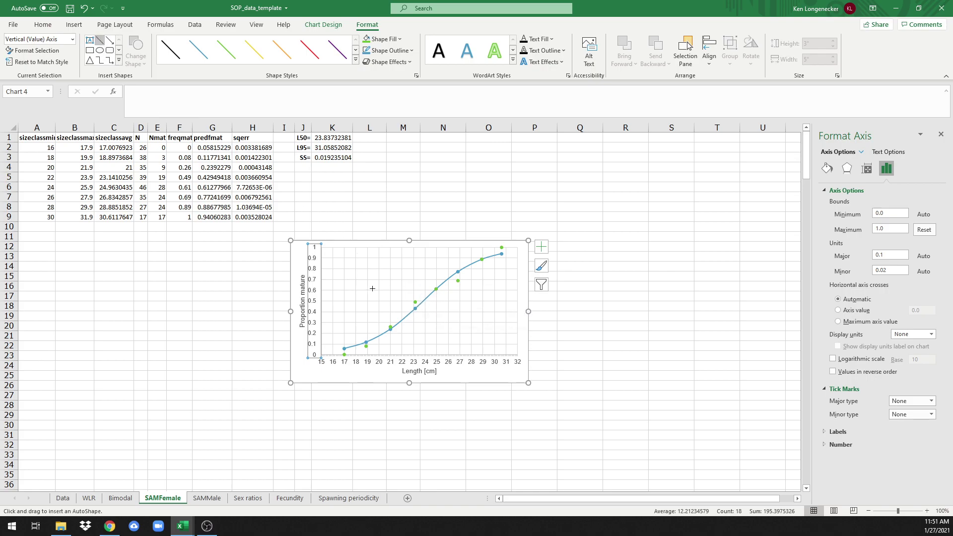
pyautogui.moveTo(423, 301)
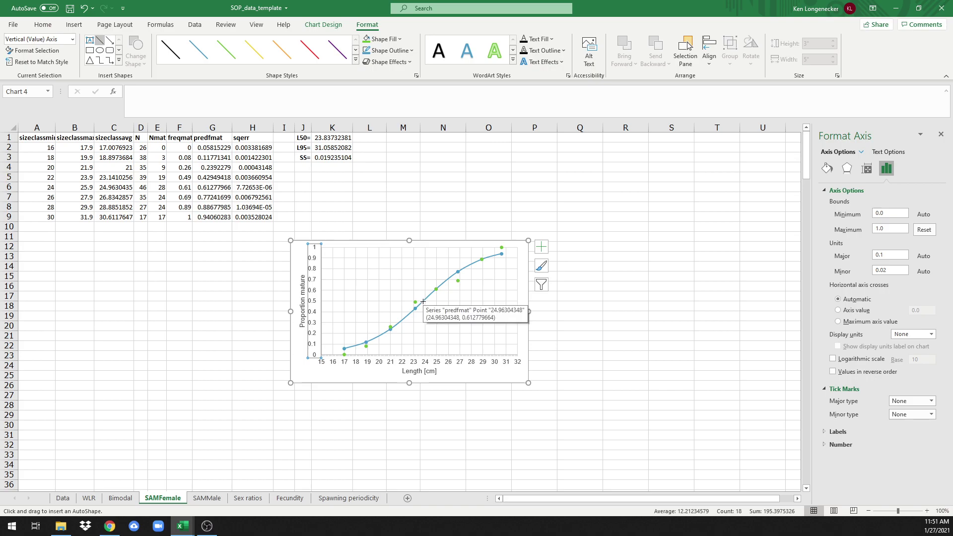
pyautogui.moveTo(423, 301); pyautogui.dragTo(422, 328)
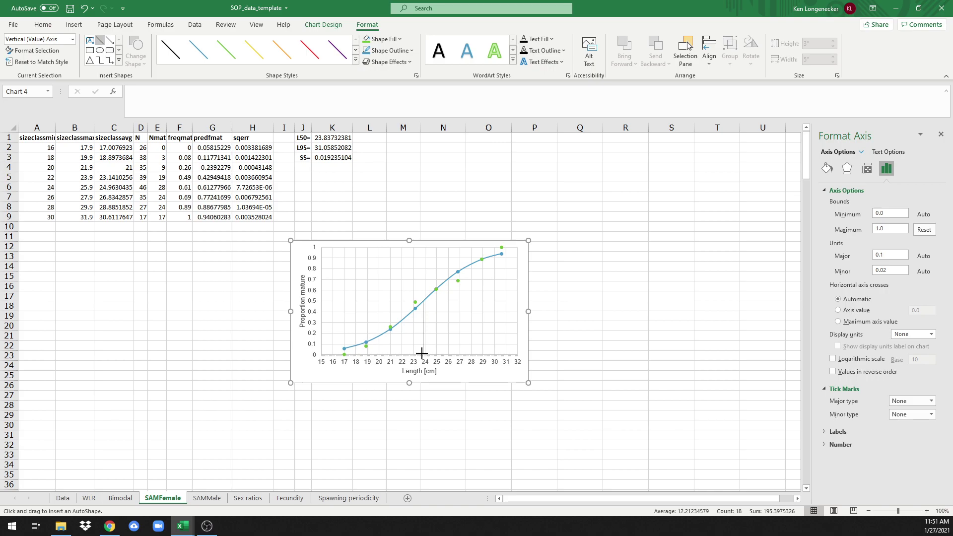
pyautogui.moveTo(422, 354); pyautogui.dragTo(422, 354)
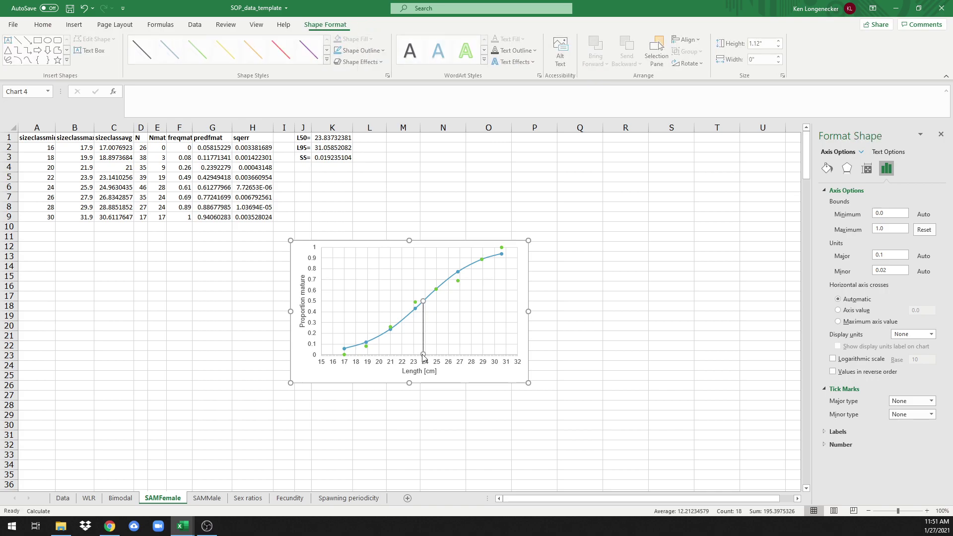
pyautogui.click(559, 330)
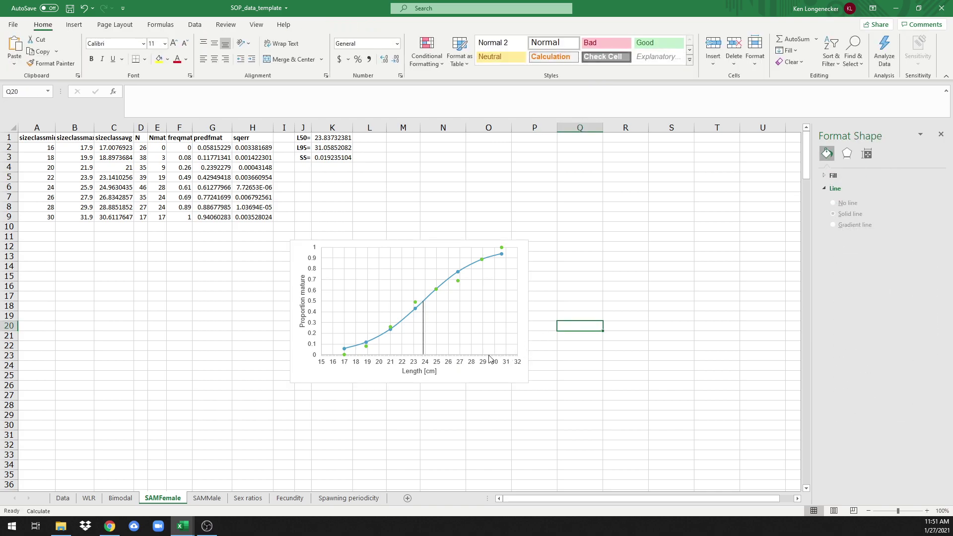